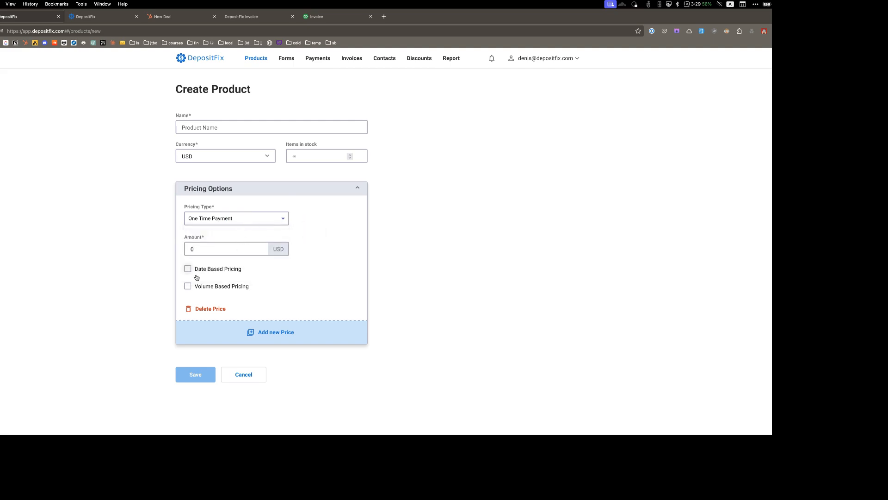
Step: Enable date-based pricing on the one-time payment price, and replace it with volume-based pricing
click(257, 247)
click(298, 272)
click(234, 268)
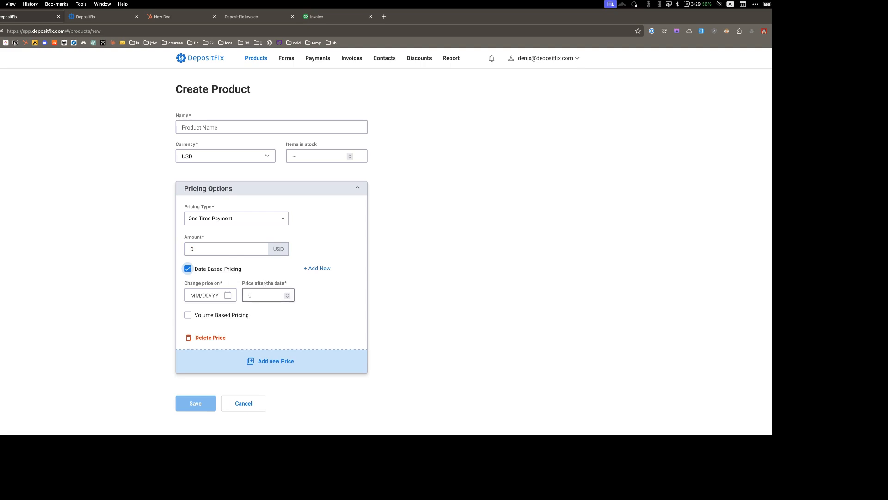
click(211, 315)
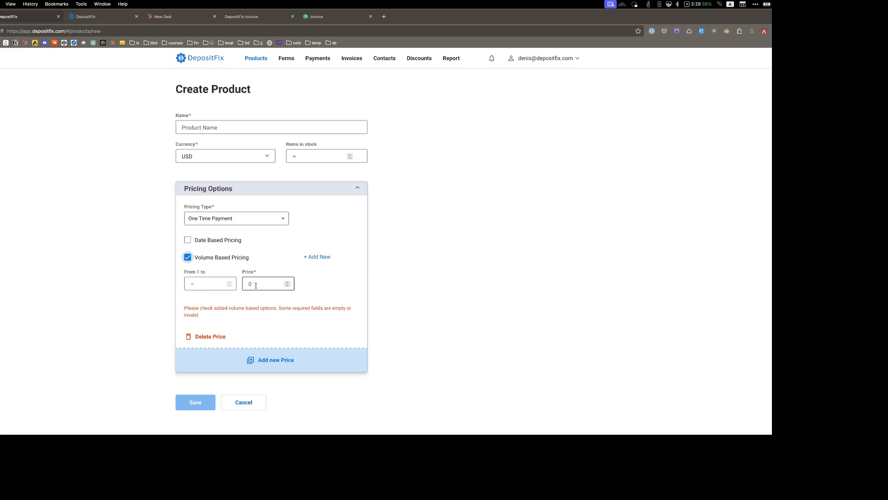
click(333, 276)
click(324, 156)
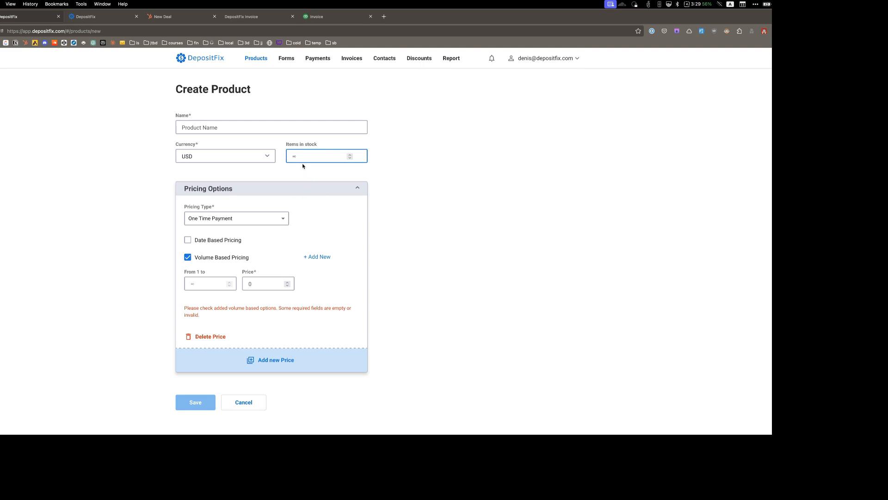
Step: Set the product's pricing type to Subscription with a monthly interval and a maximum of 6 charges
click(258, 220)
click(216, 252)
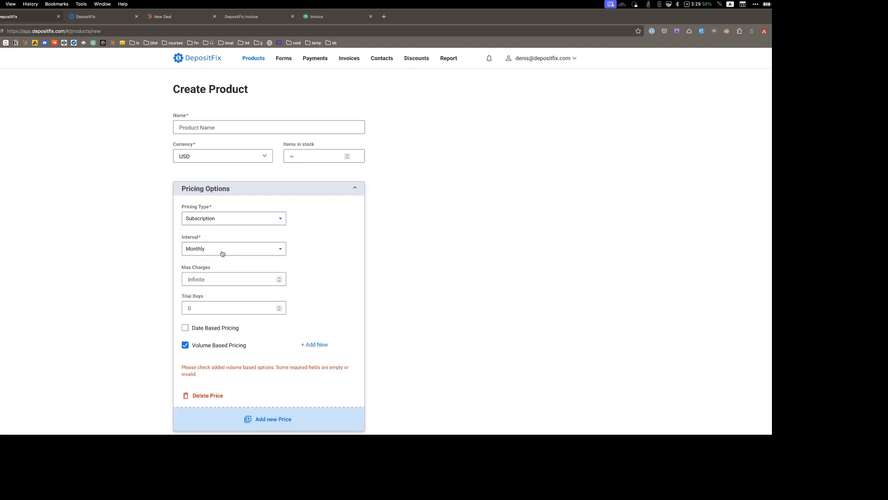
click(229, 278)
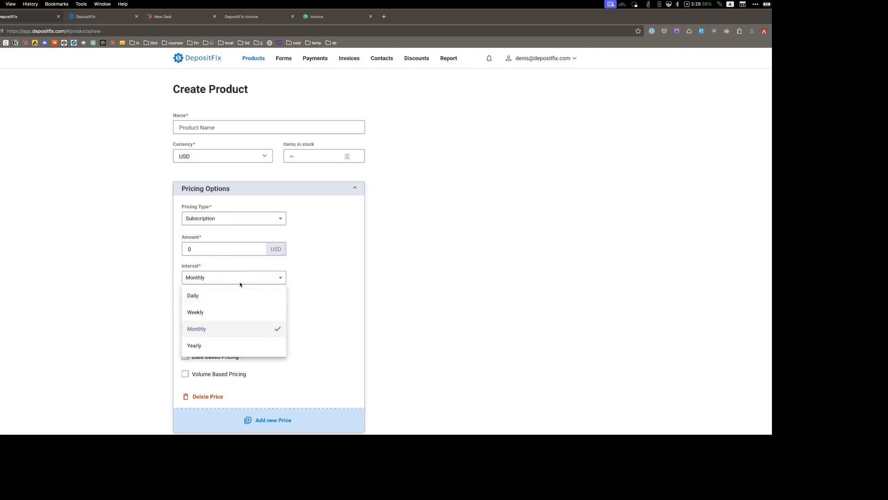
click(339, 273)
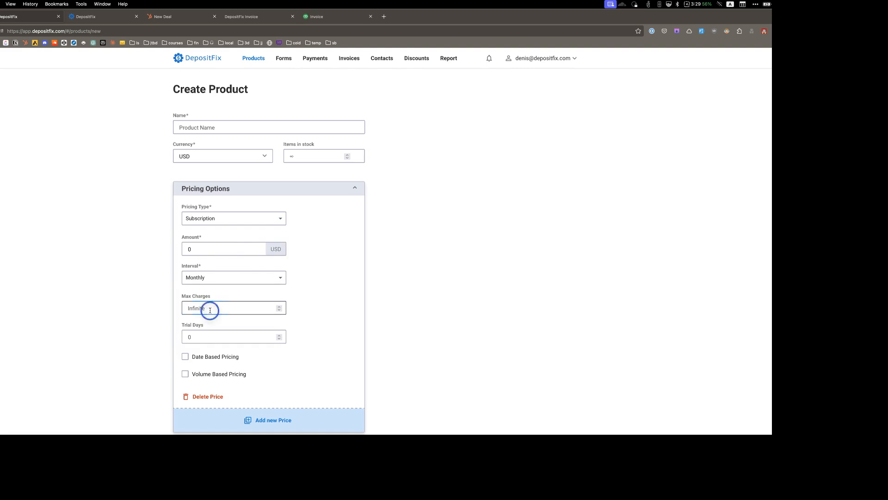
text(6)
click(326, 319)
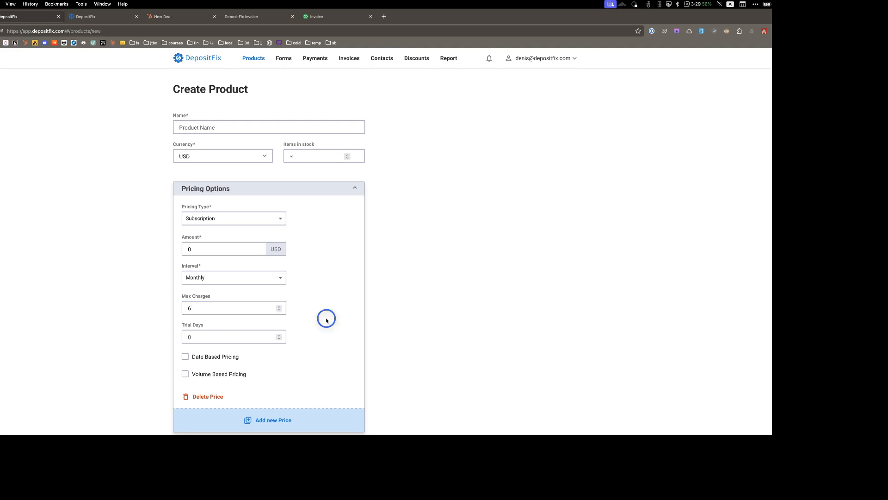
Step: Change the product's pricing type to Deposit
click(230, 219)
click(197, 273)
click(314, 241)
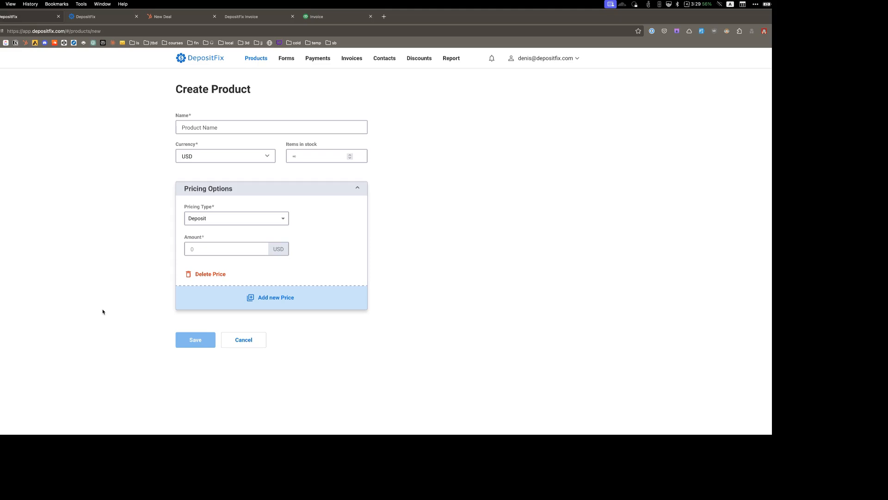
Step: Switch to the open Donation Form and review its donation settings alongside the form preview
click(103, 18)
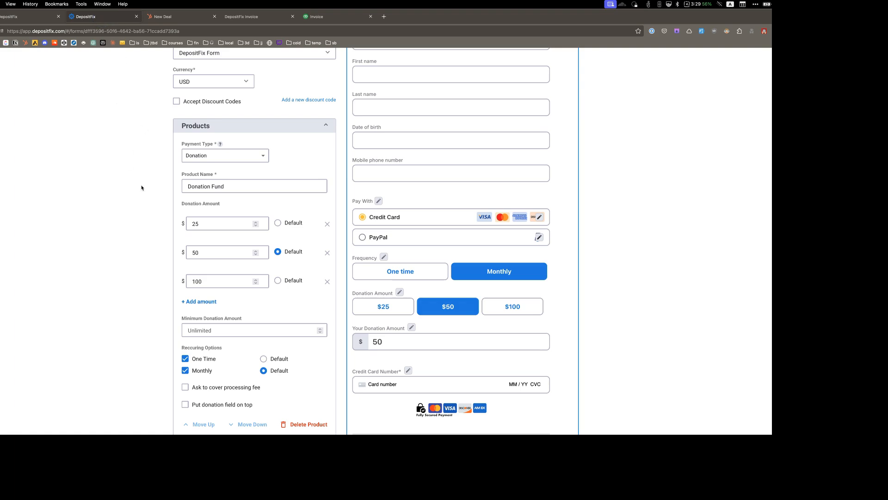
scroll(158, 228, up, 5)
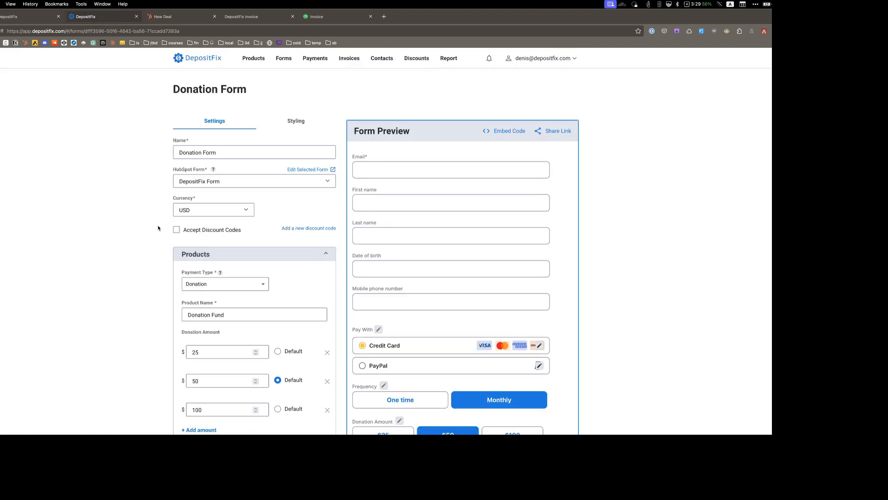
scroll(147, 264, down, 3)
scroll(148, 265, down, 2)
scroll(148, 261, up, 4)
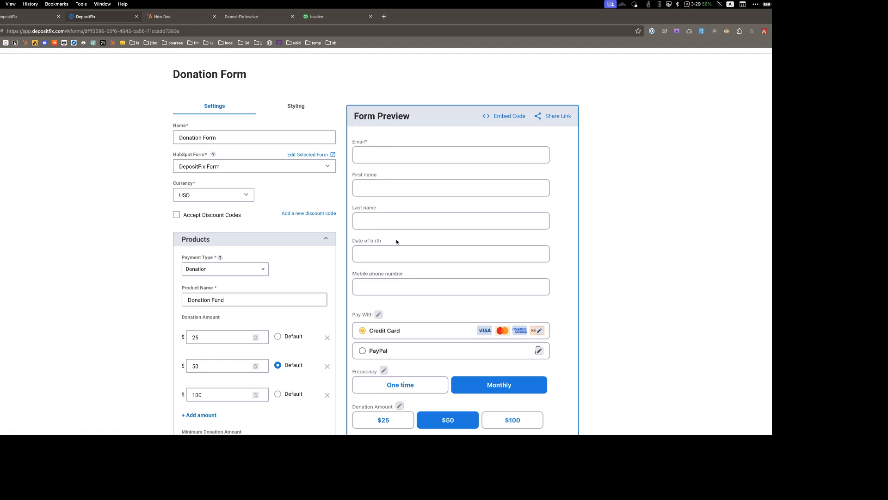
scroll(397, 242, down, 5)
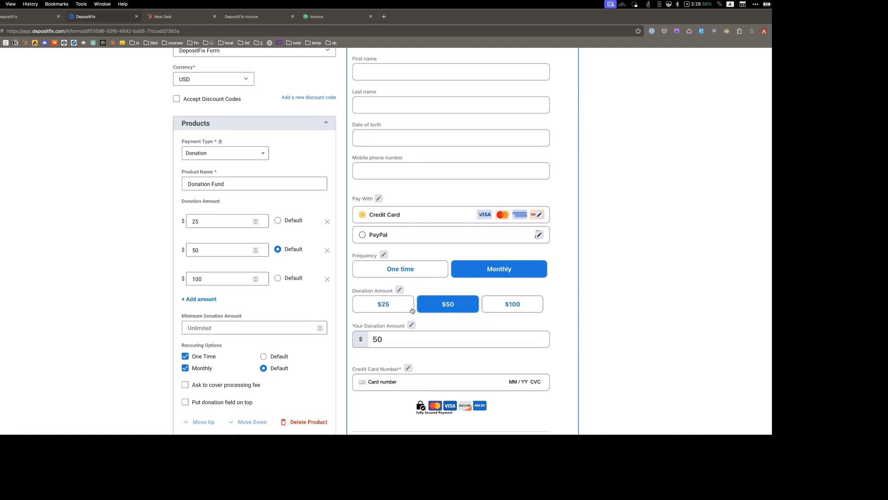
Step: Try the $25, $50 and $100 donation amounts in the form preview and check the payment total
click(387, 305)
click(516, 305)
click(446, 303)
click(384, 304)
click(449, 301)
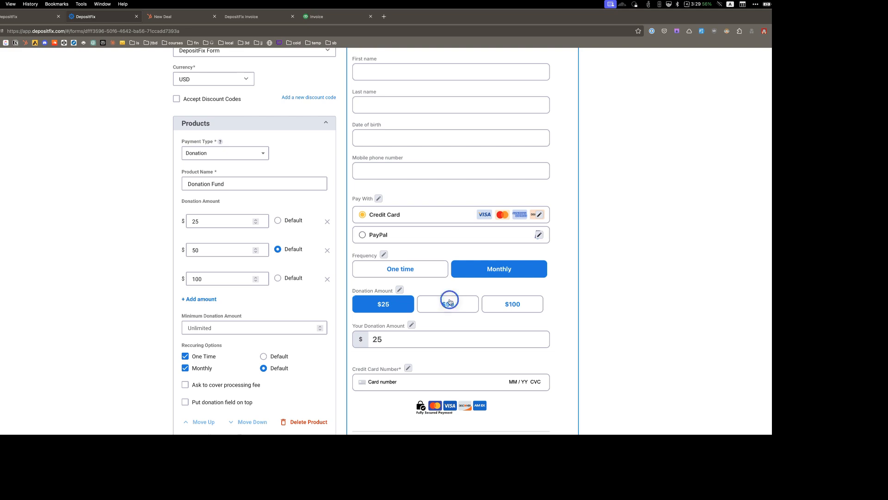
click(410, 272)
scroll(442, 177, down, 3)
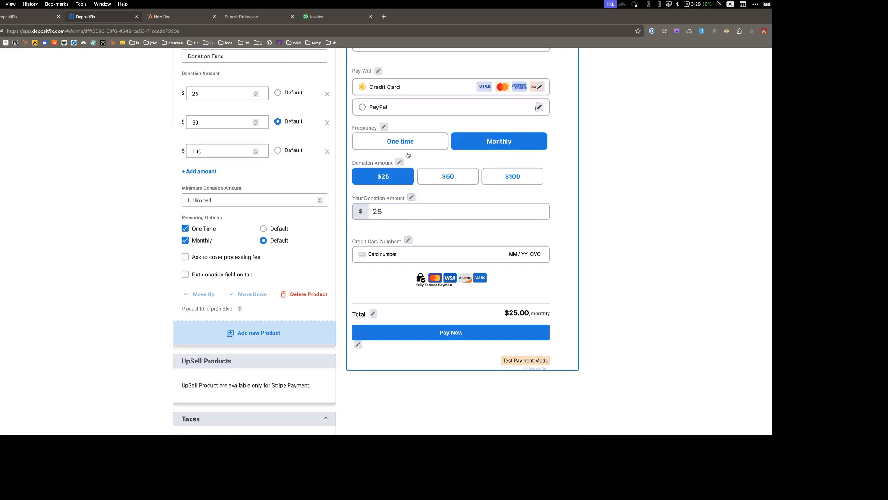
Step: Open the Product Selection form and try the Family Membership and One Person Membership choices in its preview
scroll(412, 144, up, 5)
click(284, 58)
click(207, 139)
scroll(149, 262, down, 1)
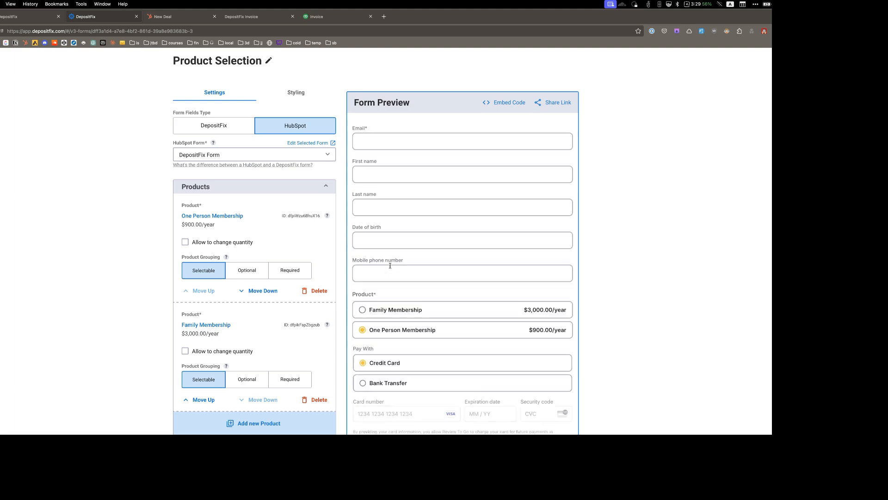
scroll(298, 286, down, 2)
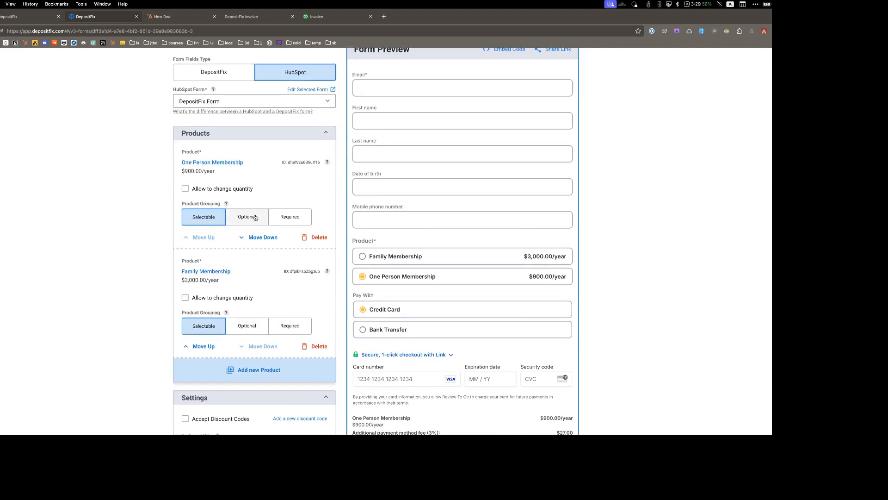
click(423, 256)
click(424, 275)
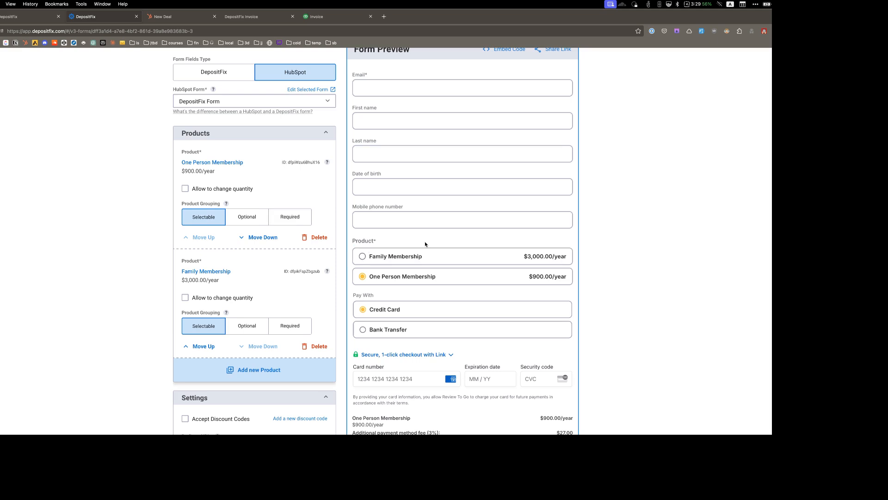
Step: Review the Product Selection form's discount, redirect URL and tax settings
scroll(287, 259, down, 3)
scroll(276, 265, down, 3)
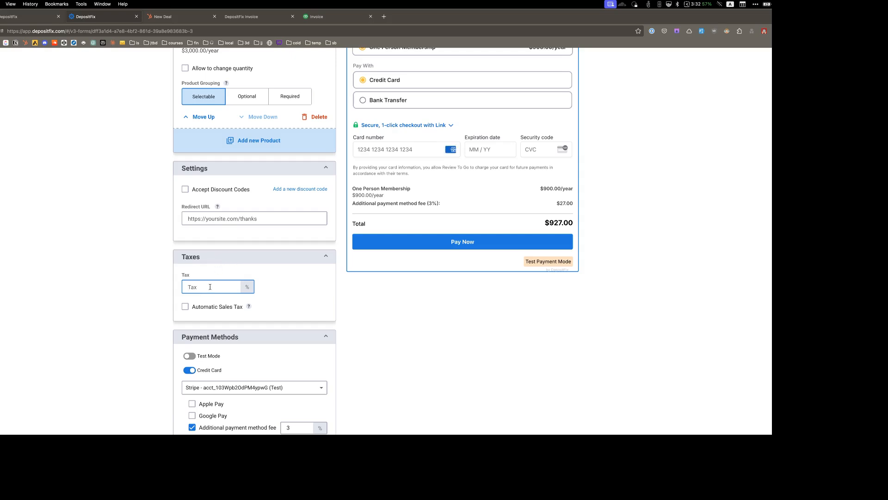
scroll(219, 293, down, 1)
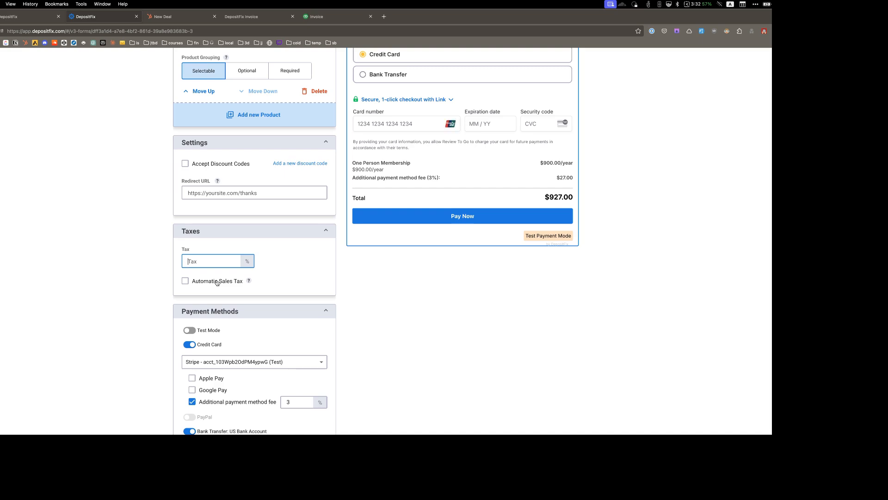
Step: Examine the form's payment methods and the processor accounts offered for credit card and US bank transfer
scroll(222, 283, down, 3)
scroll(222, 264, down, 2)
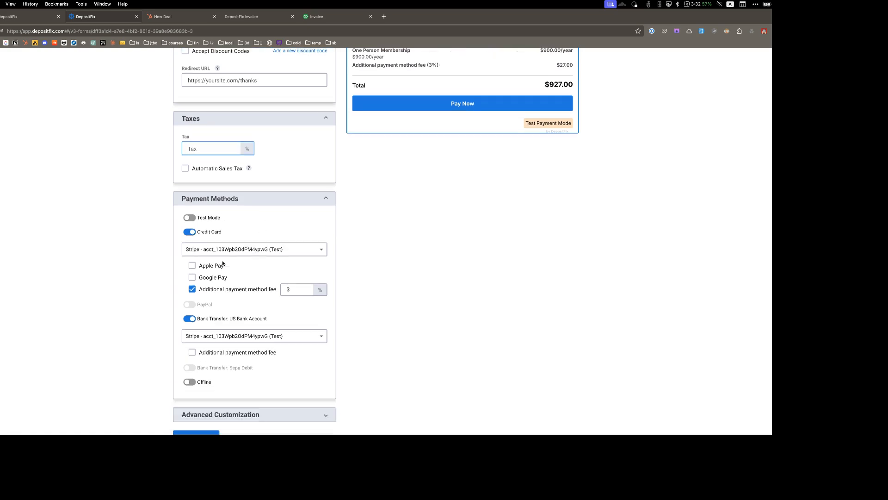
click(254, 250)
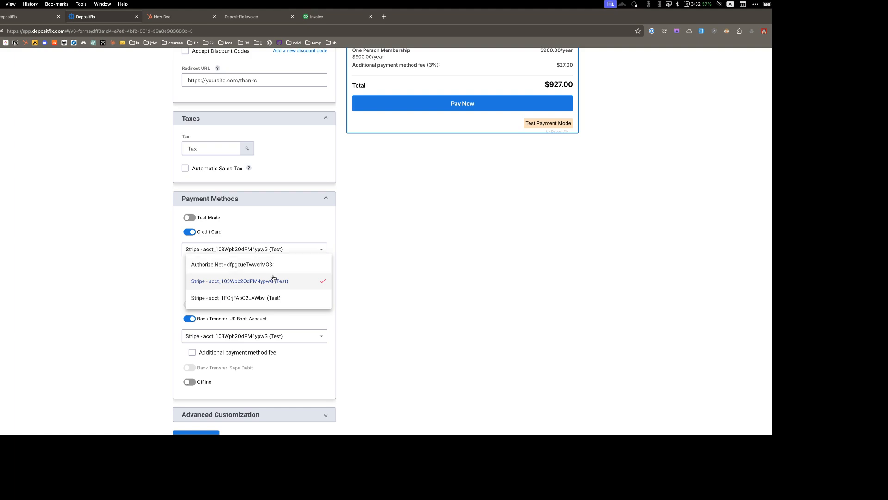
click(290, 229)
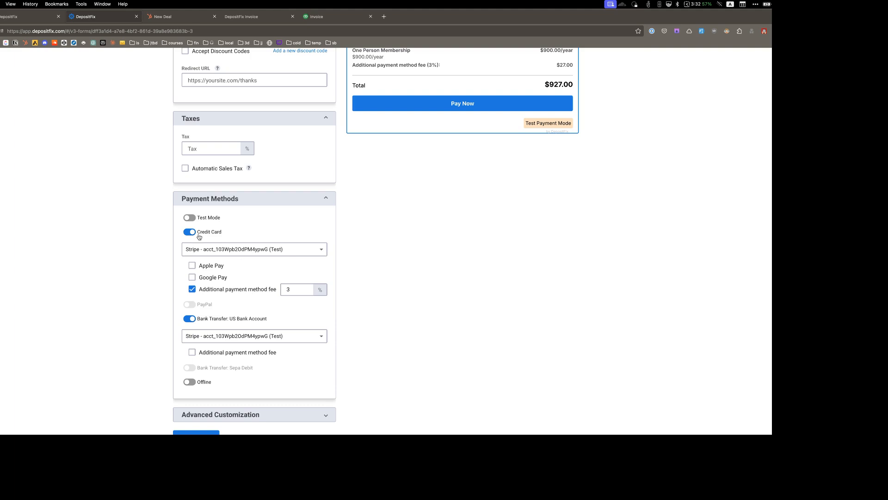
click(258, 251)
click(256, 238)
click(267, 336)
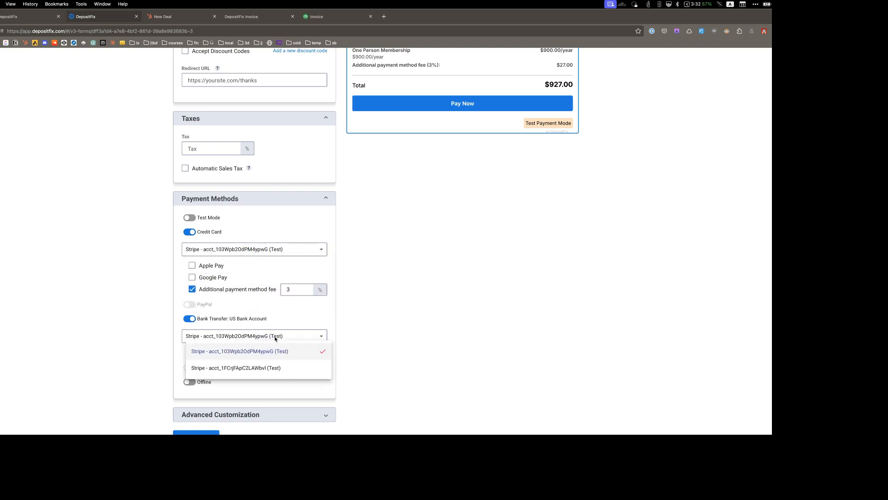
click(288, 319)
Step: Expand the form's Advanced Customization section and review its JavaScript callback and CSS style fields
scroll(272, 348, up, 1)
scroll(272, 349, down, 1)
click(319, 415)
scroll(301, 362, down, 5)
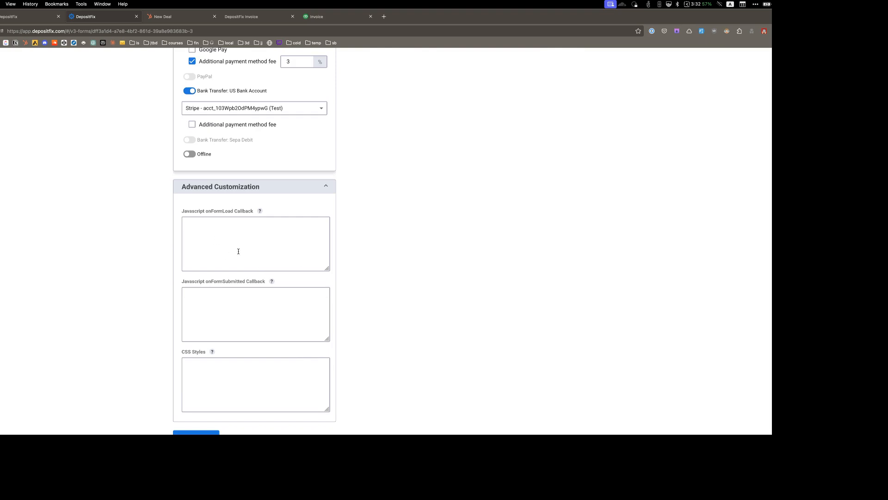
click(283, 194)
scroll(271, 291, up, 10)
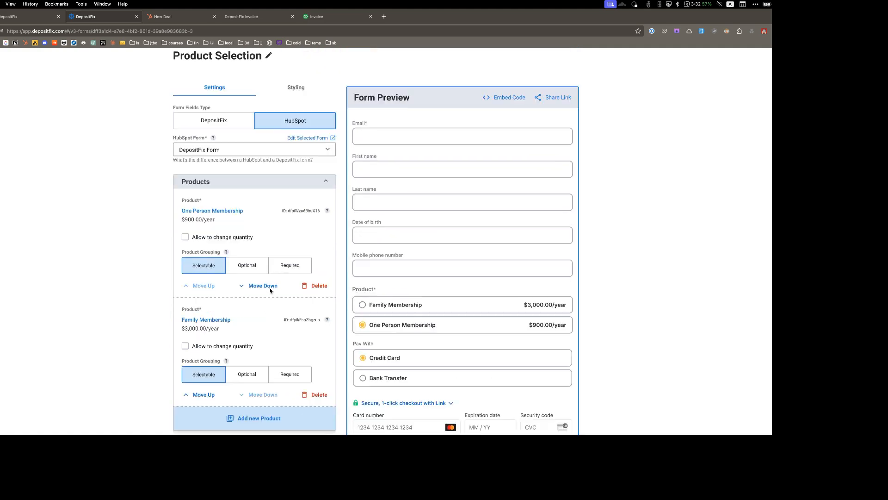
scroll(270, 290, up, 2)
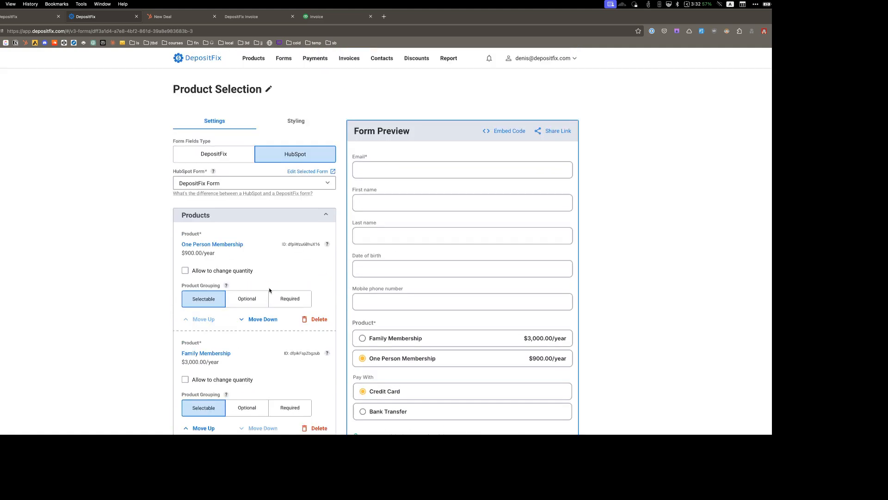
Step: Start a new invoice and choose an existing contact as its recipient
click(345, 58)
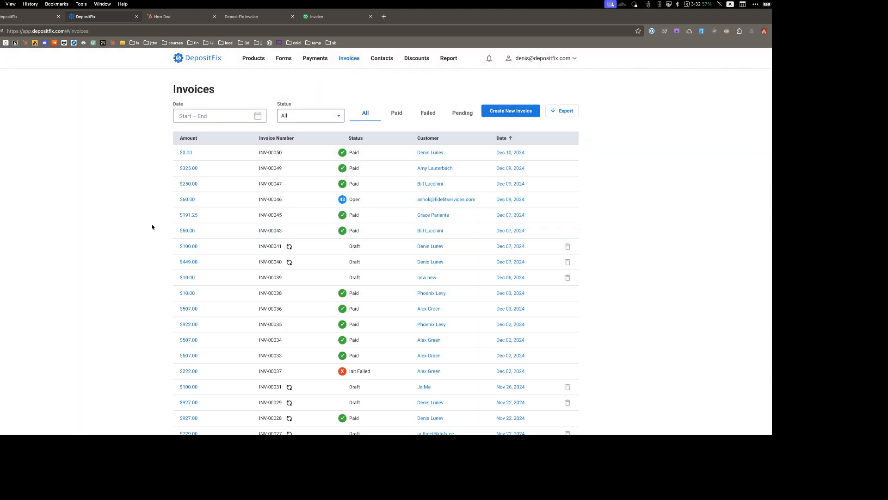
click(523, 113)
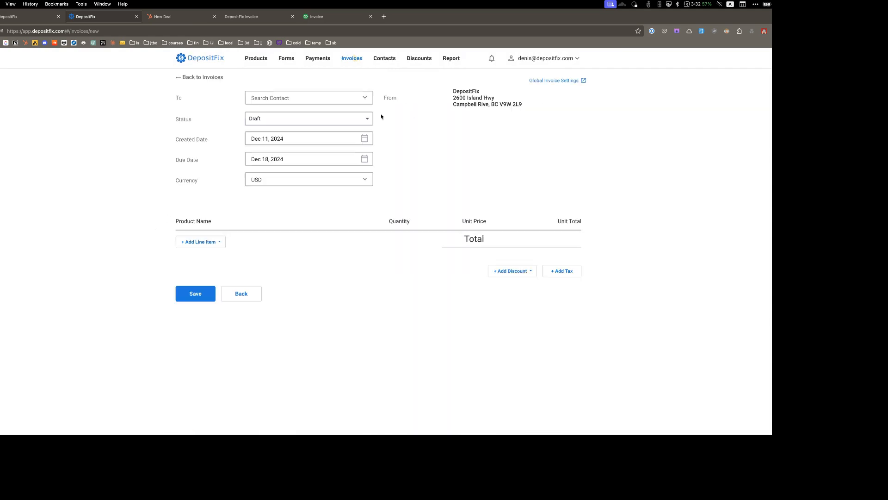
click(298, 97)
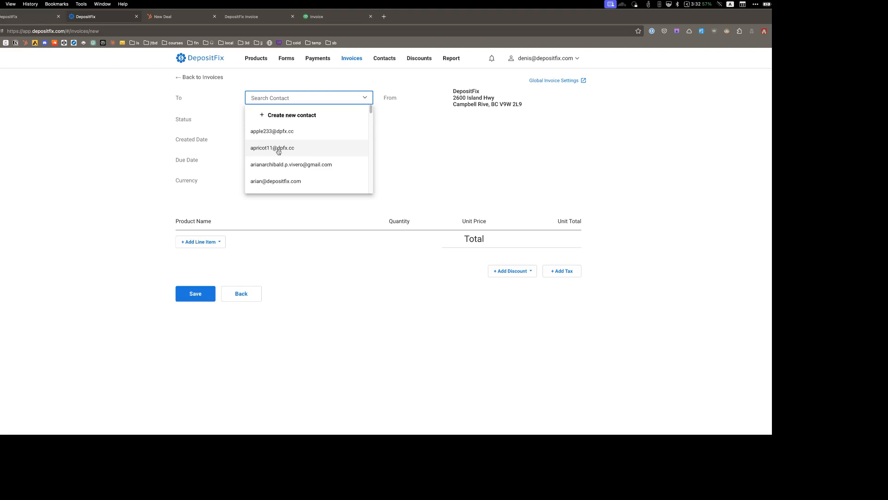
click(276, 165)
click(139, 174)
Step: Add the existing "Additional product - $10.00" line item to the invoice, plus a blank custom item
click(206, 242)
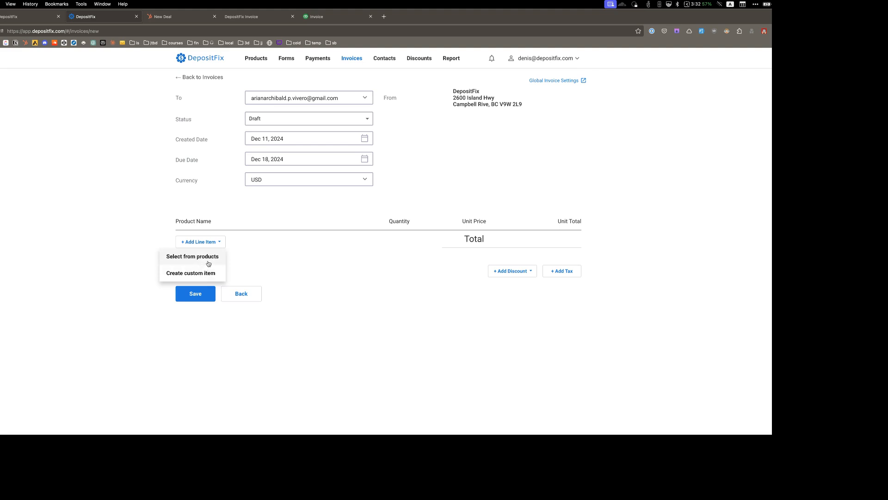
click(205, 257)
click(250, 245)
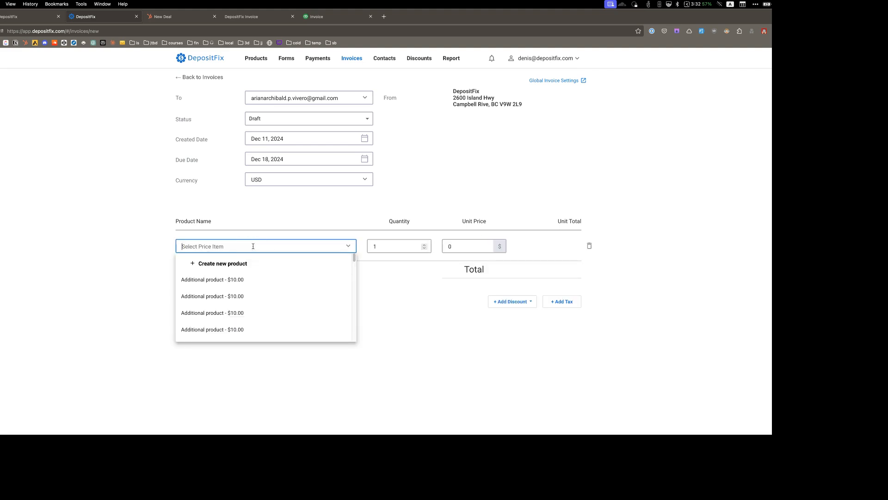
click(240, 280)
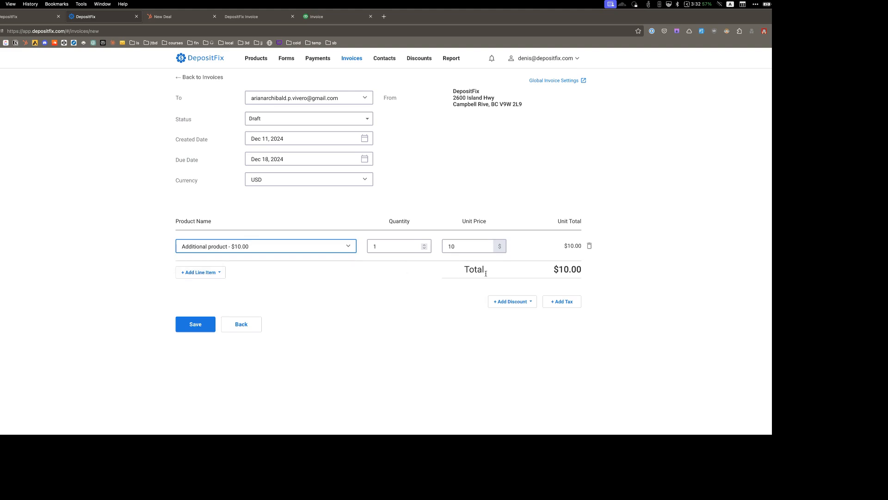
click(197, 277)
click(199, 301)
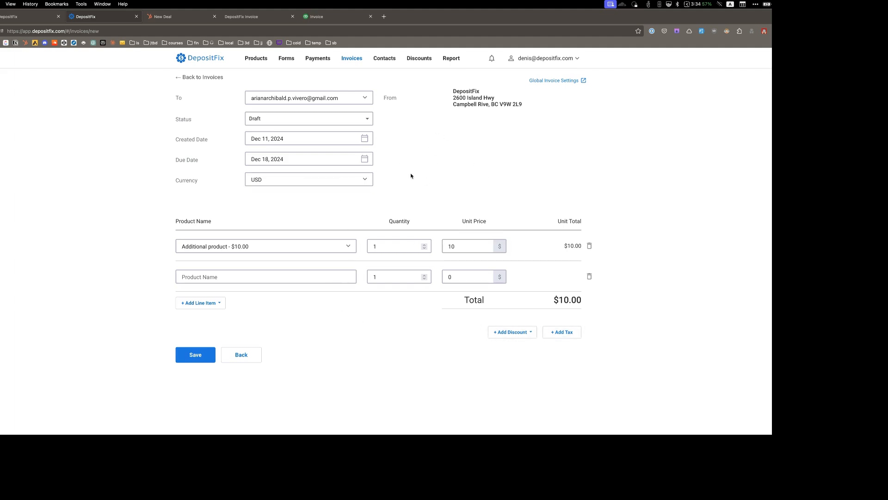
Step: Set the invoice status to Open and save the invoice
click(324, 149)
click(278, 184)
click(197, 354)
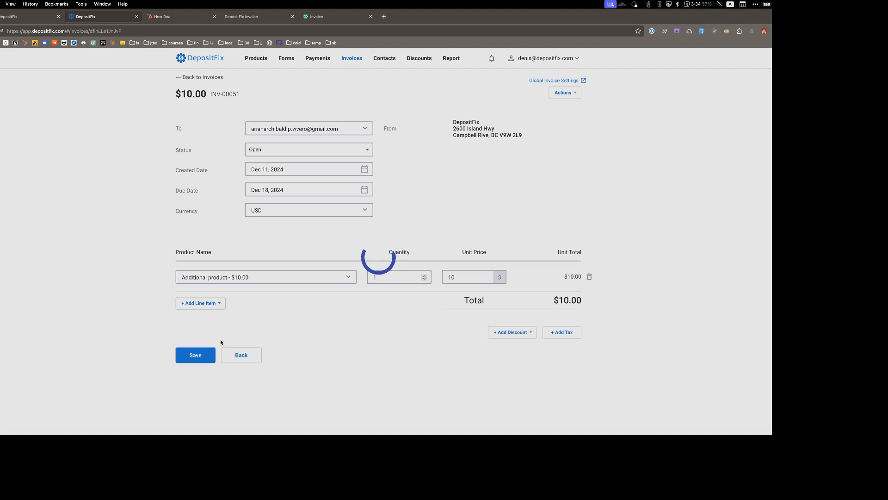
Step: Open the saved invoice's public link, check its Bank Transfer and Credit Card payment options, and close the payment dialog without paying
click(565, 93)
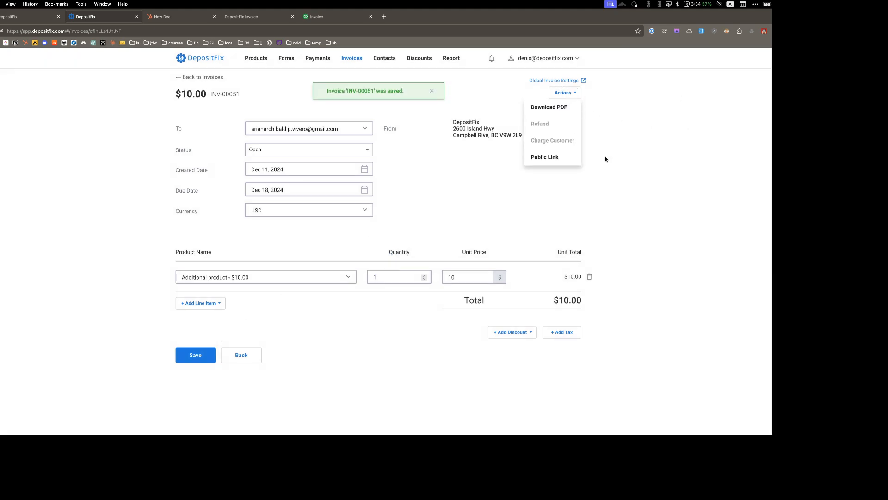
click(561, 157)
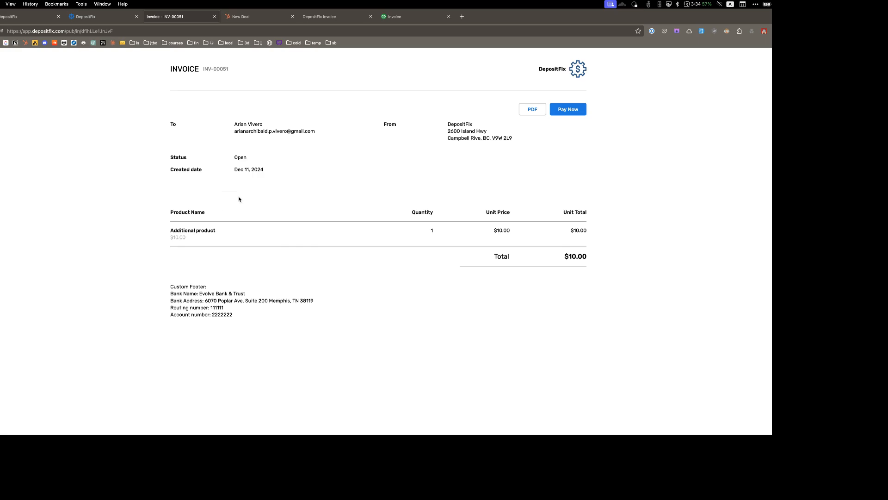
click(574, 112)
click(300, 183)
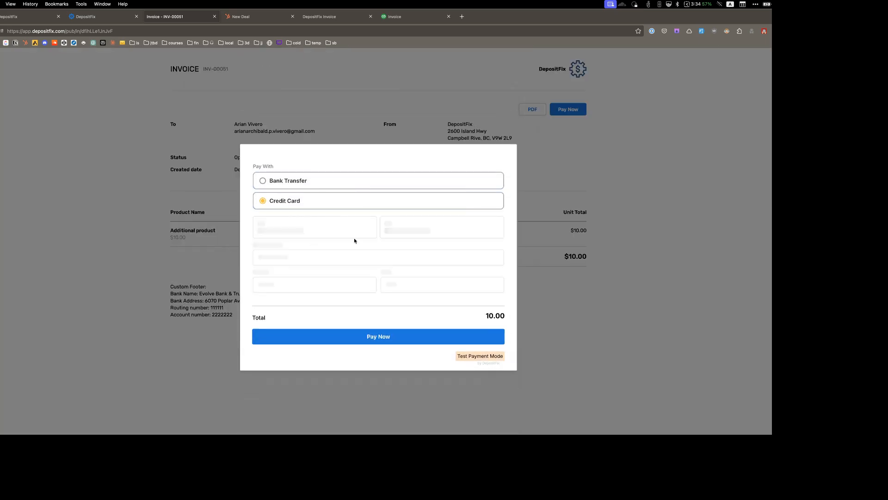
click(102, 195)
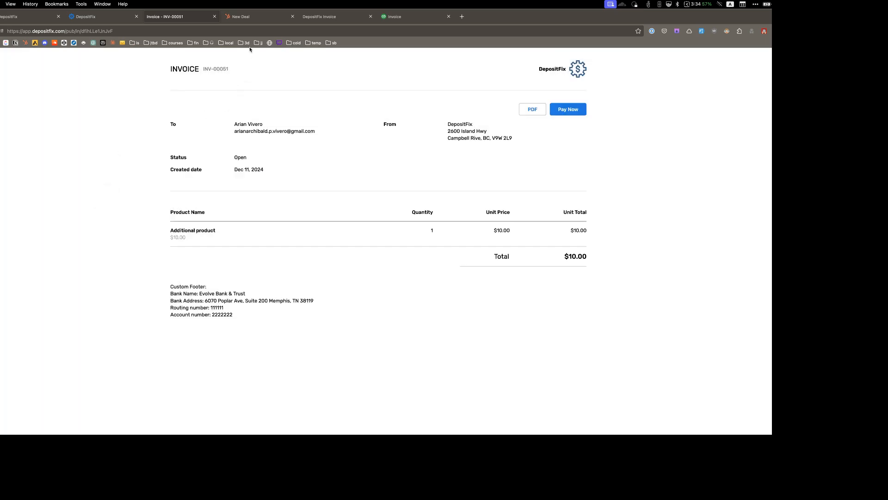
Step: Switch to the New Deal record in HubSpot and open its linked DepositFix dynamic invoice
click(266, 14)
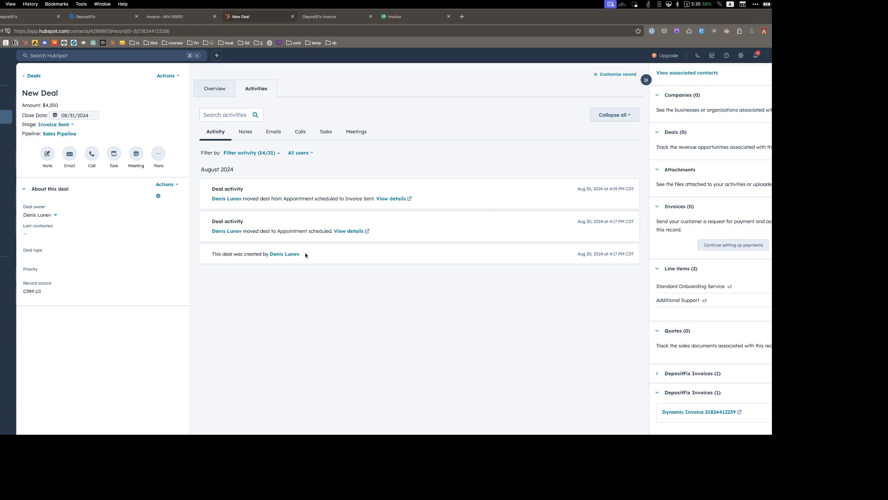
click(696, 413)
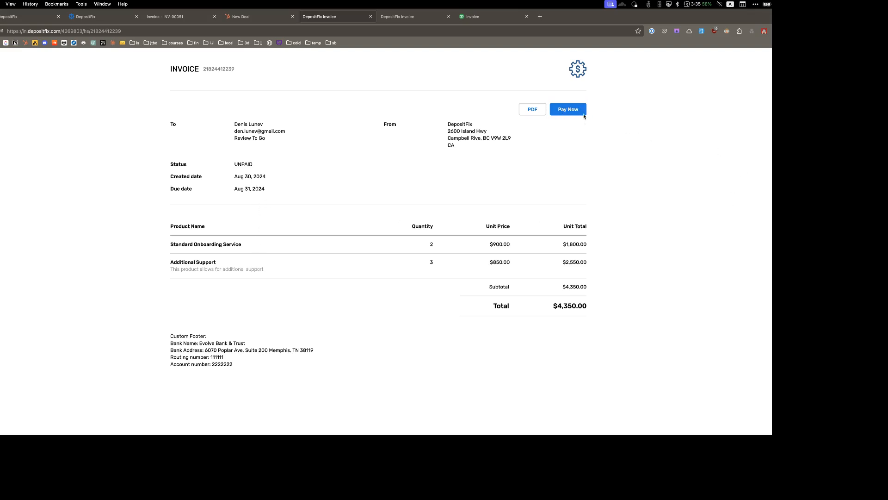
Step: Switch to the QuickBooks gardening and pest control invoice and examine its header, line items and page address
click(481, 17)
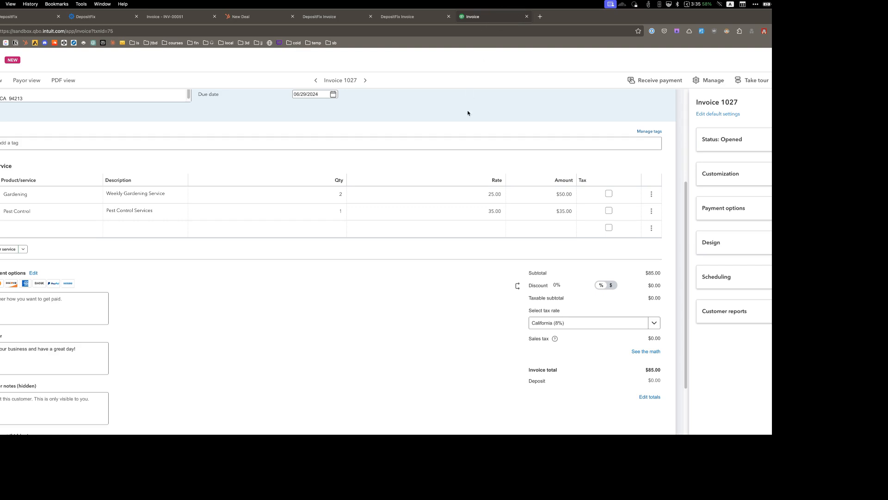
scroll(372, 319, up, 4)
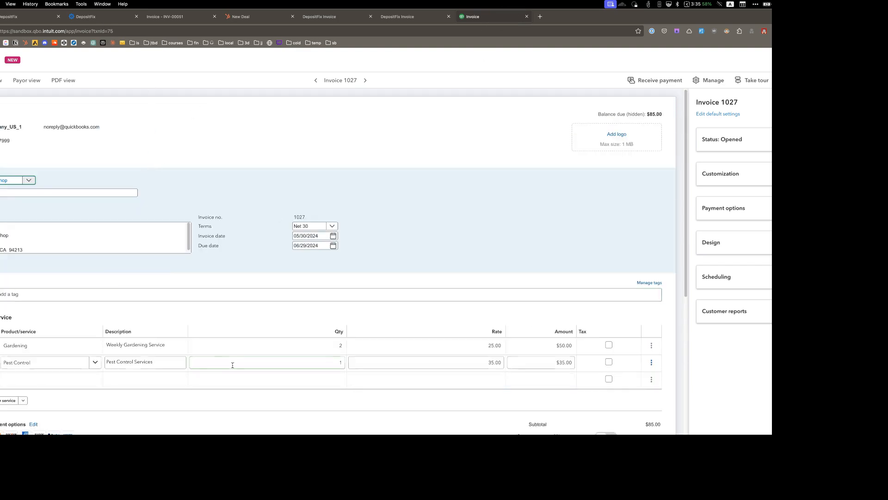
click(137, 31)
Step: View the DepositFix version of the QuickBooks invoice and its page address, and return to the saved invoice in the DepositFix app
click(415, 20)
click(180, 30)
click(109, 236)
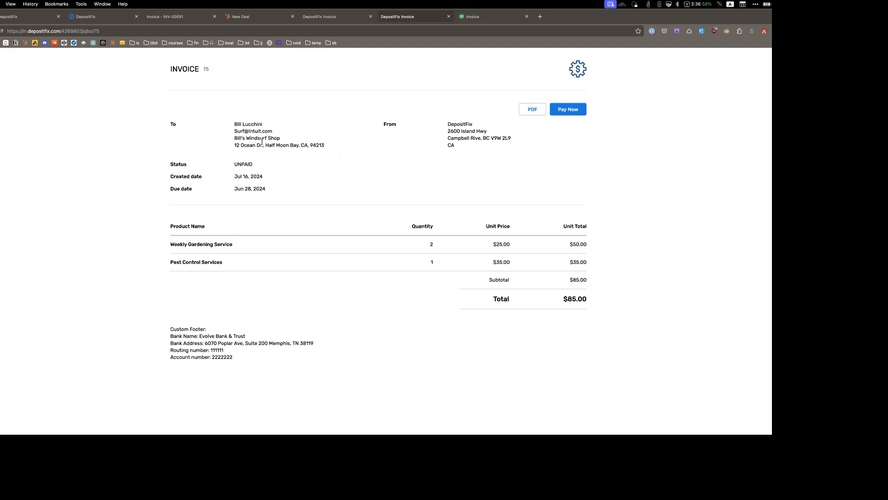
click(111, 20)
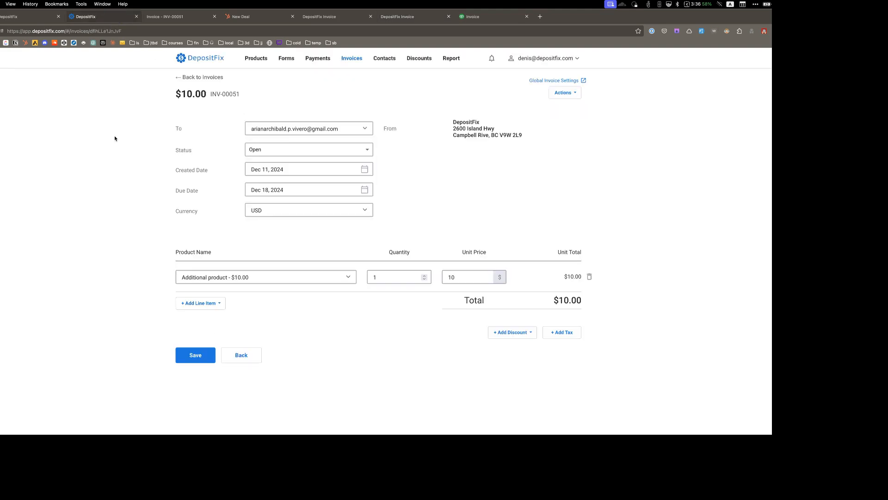